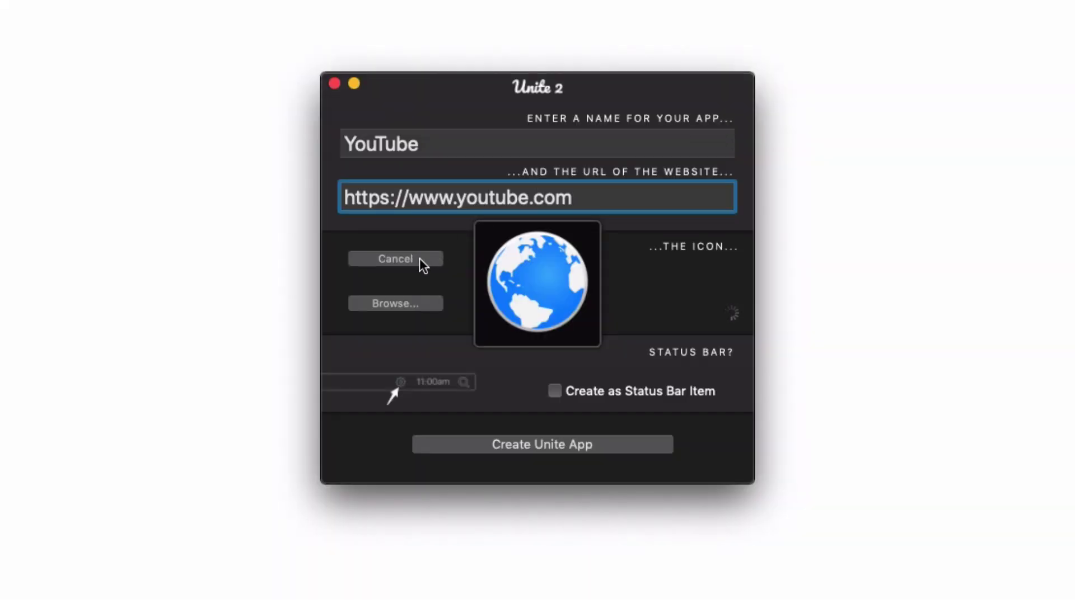
click(523, 450)
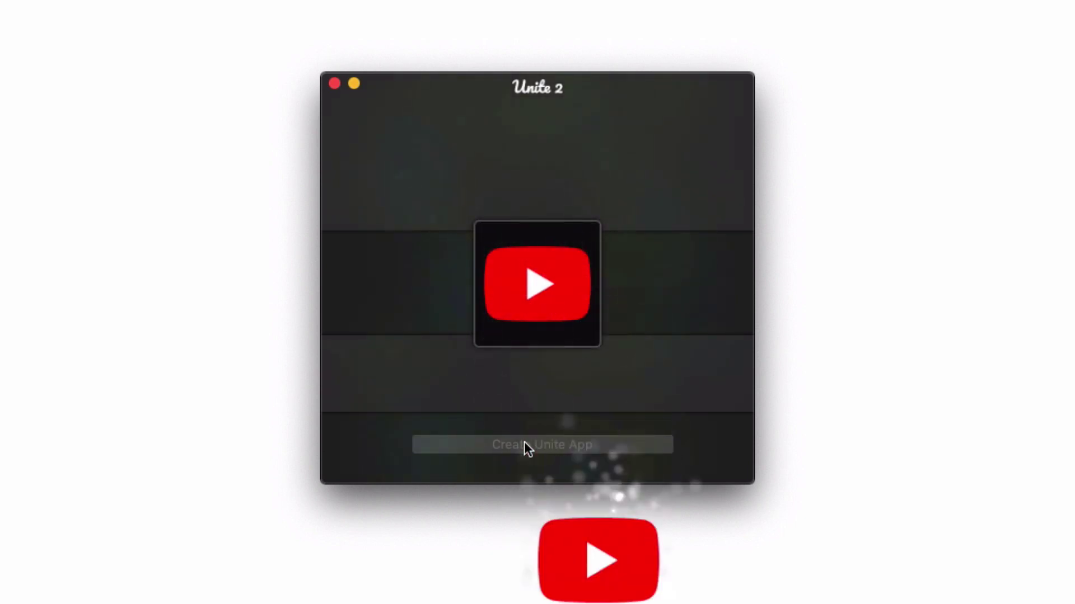
scroll(225, 461, down, 5)
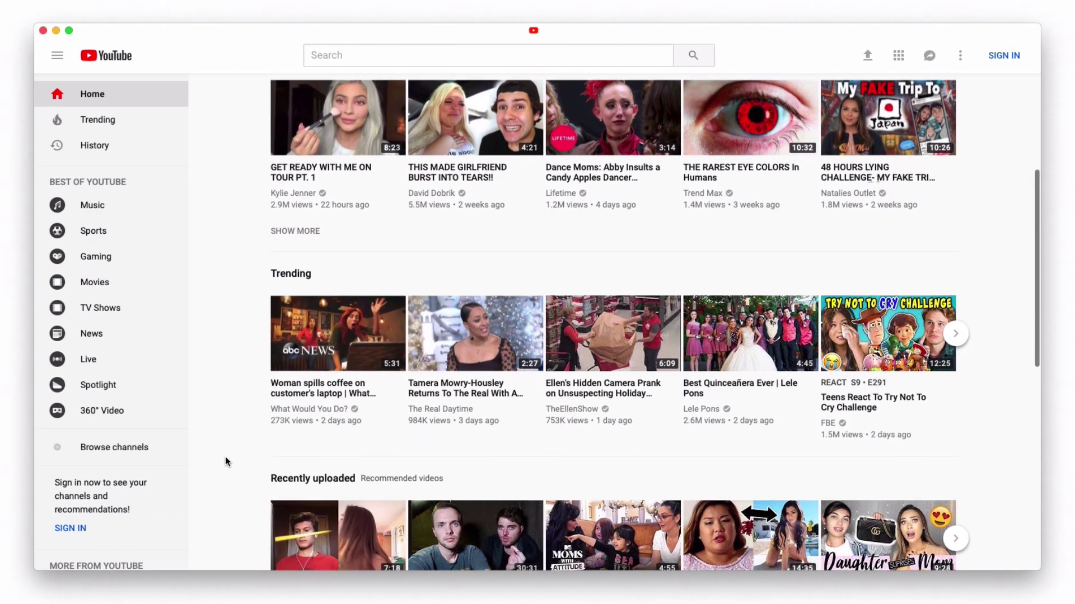
scroll(225, 461, up, 3)
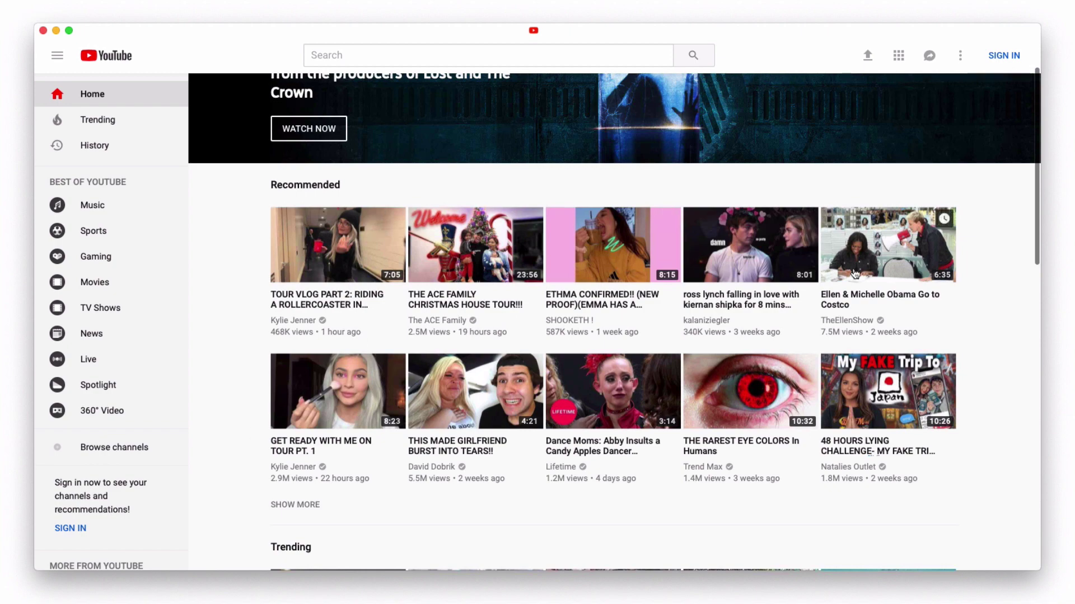
- Play the 'Ellen & Michelle Obama Go to Costco' video from the YouTube home page
click(855, 275)
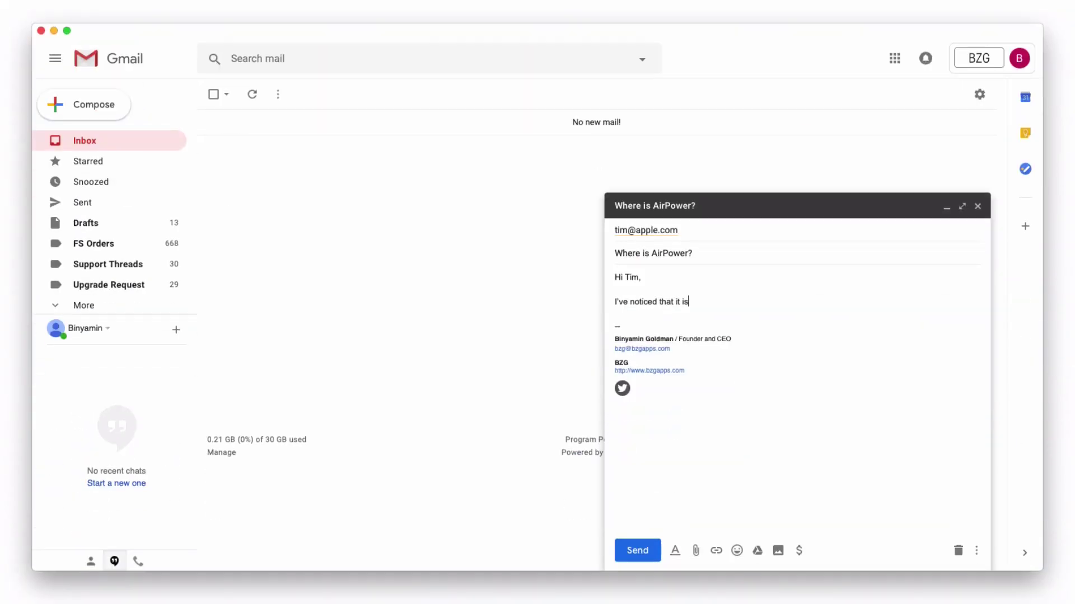
text(almost 2019 )
text(andPower)
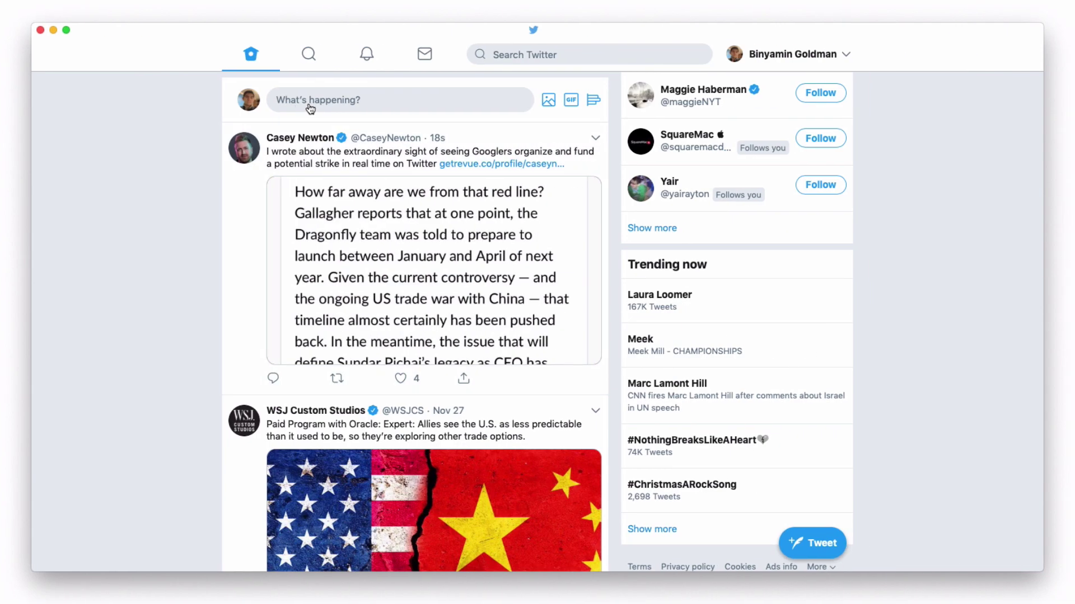
- Start composing a tweet reading 'Wait until you see Unite 2!' in the Twitter app
click(309, 101)
text(Wait until y)
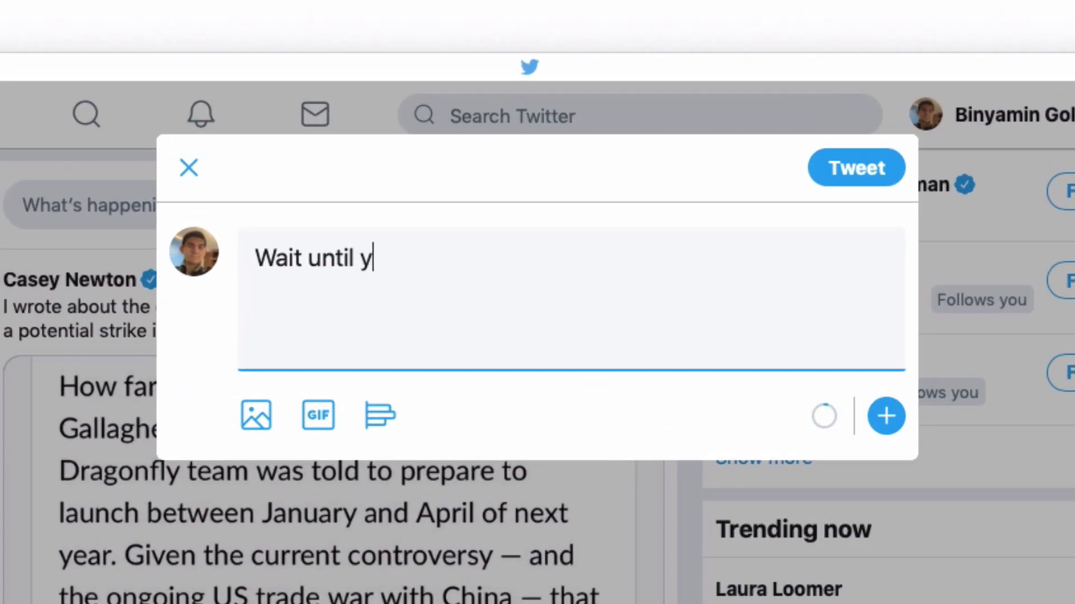
text(ou see Unite 2!)
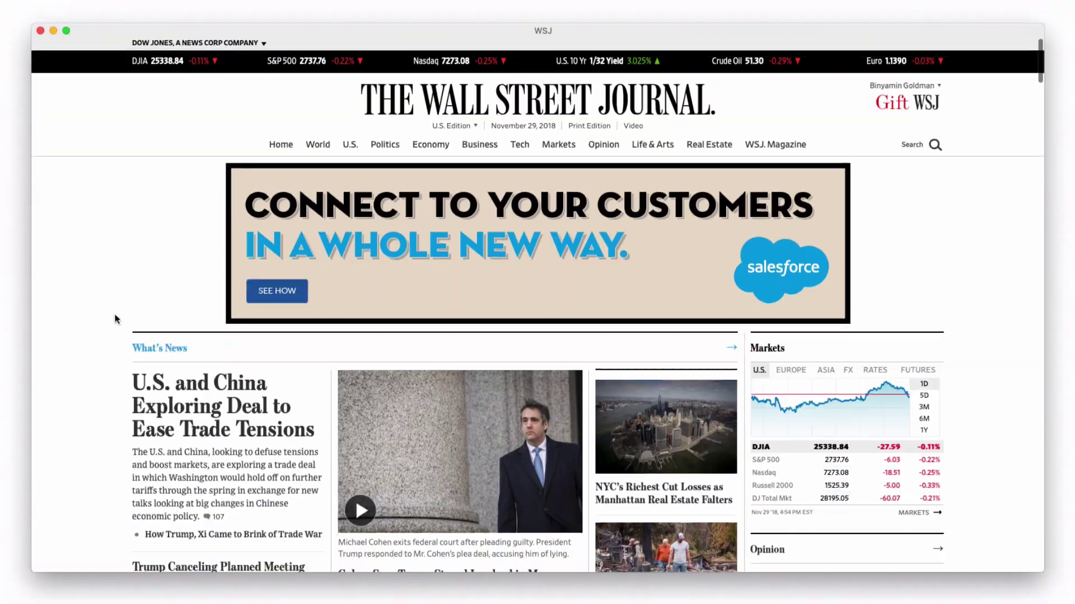
scroll(115, 318, down, 2)
scroll(116, 319, down, 3)
scroll(115, 318, down, 3)
scroll(115, 312, down, 2)
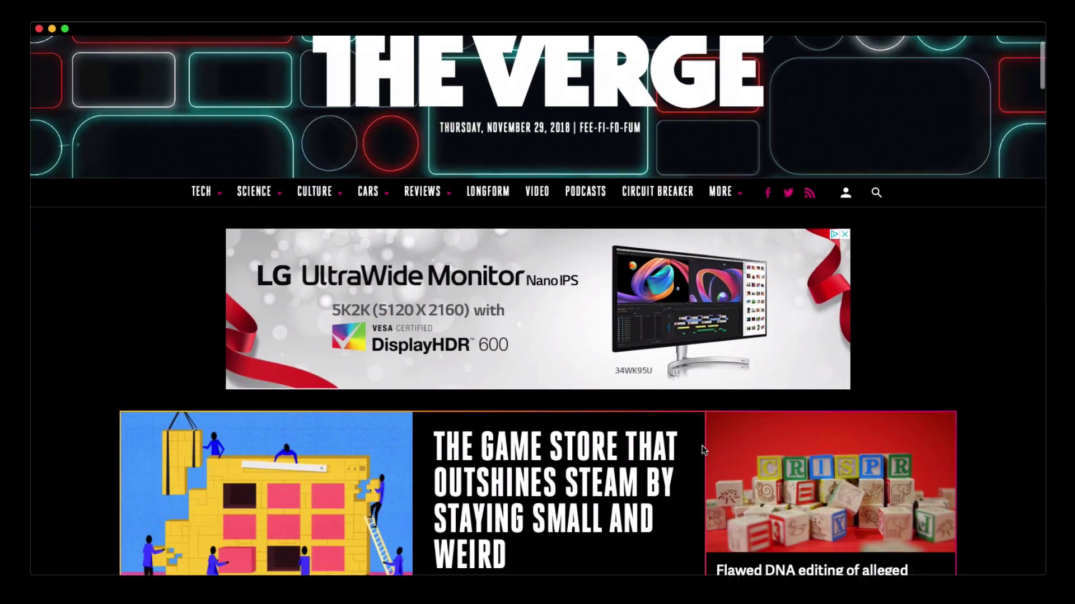
scroll(703, 446, down, 5)
scroll(702, 450, down, 5)
scroll(703, 451, down, 3)
scroll(703, 450, down, 5)
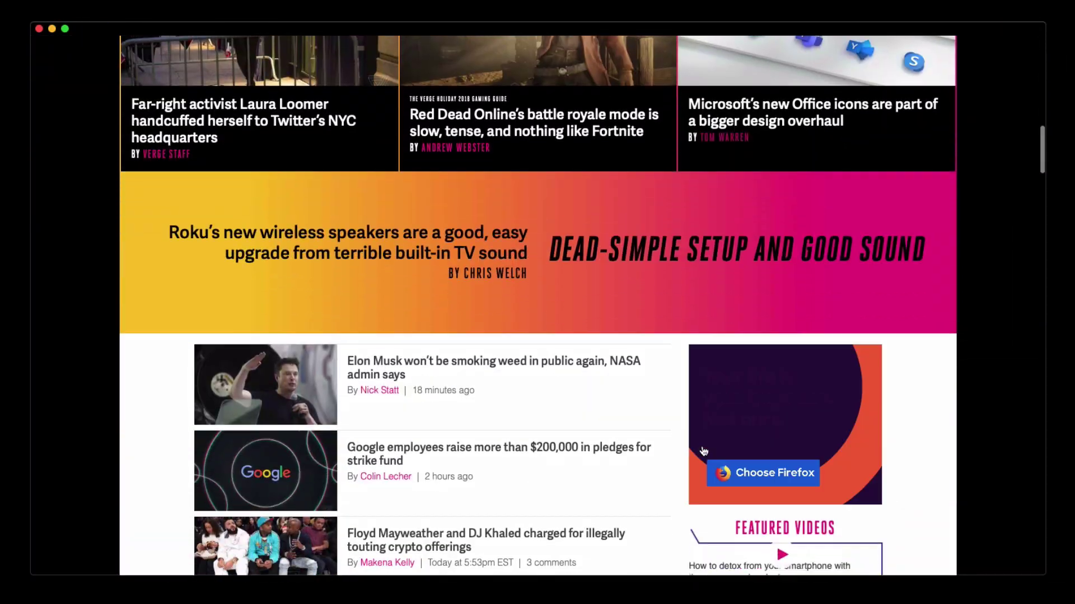
scroll(703, 451, down, 5)
- Zoom in on The Verge homepage with Cmd+Plus
key(ctrl+plus)
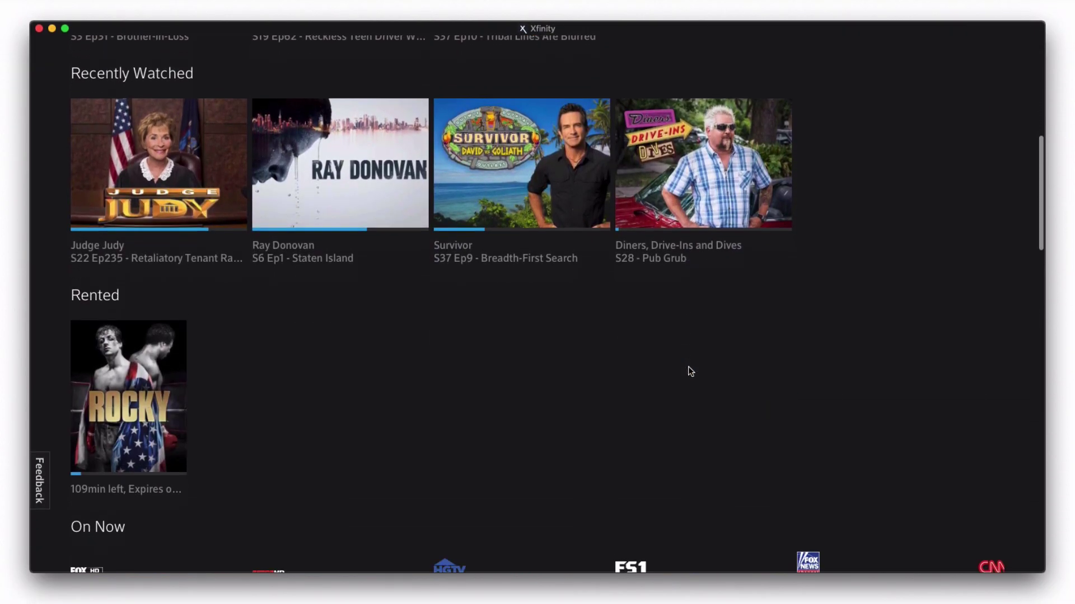
scroll(688, 366, down, 3)
scroll(688, 367, down, 1)
scroll(688, 366, down, 1)
scroll(689, 372, down, 2)
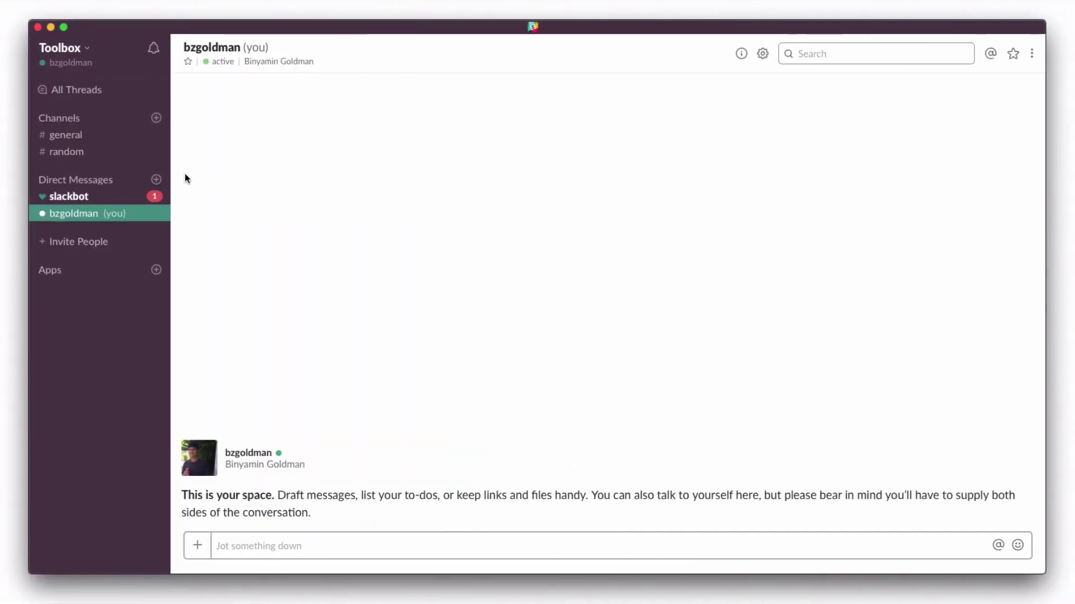
- Open the slackbot direct message conversation in the Slack app
click(147, 202)
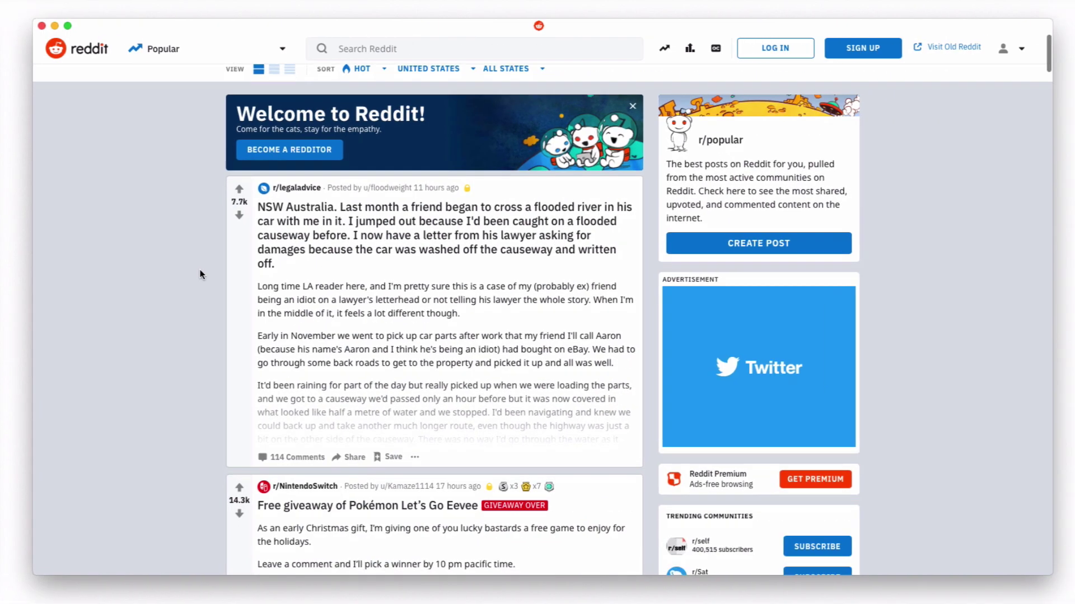
scroll(200, 269, down, 3)
scroll(194, 269, down, 2)
scroll(195, 270, down, 5)
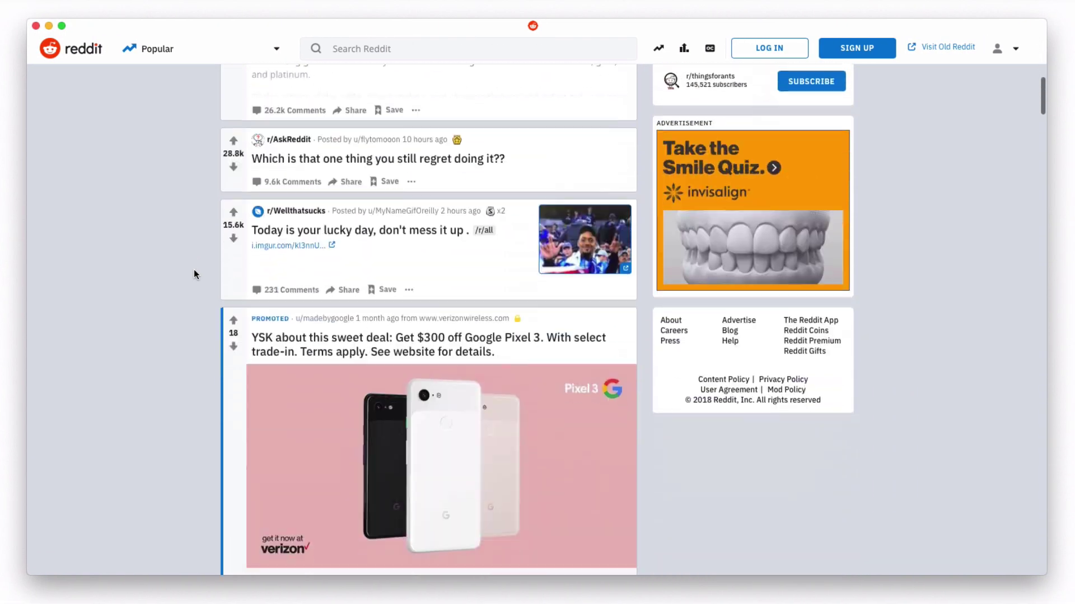
scroll(194, 270, down, 2)
scroll(195, 270, down, 2)
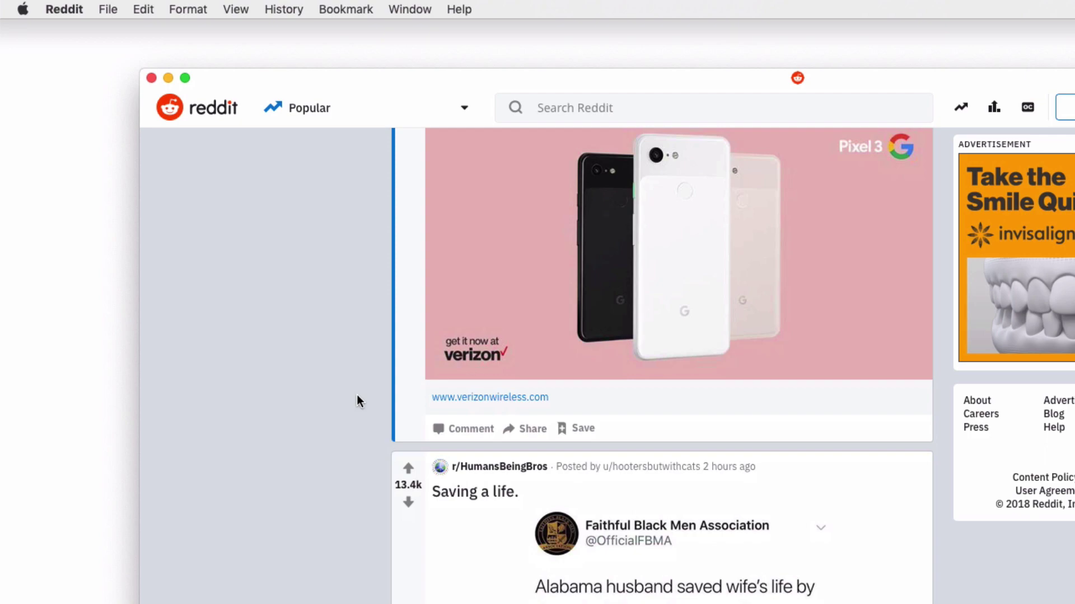
- Turn on Hide Icon in the app's Appearance preferences
click(75, 8)
click(83, 74)
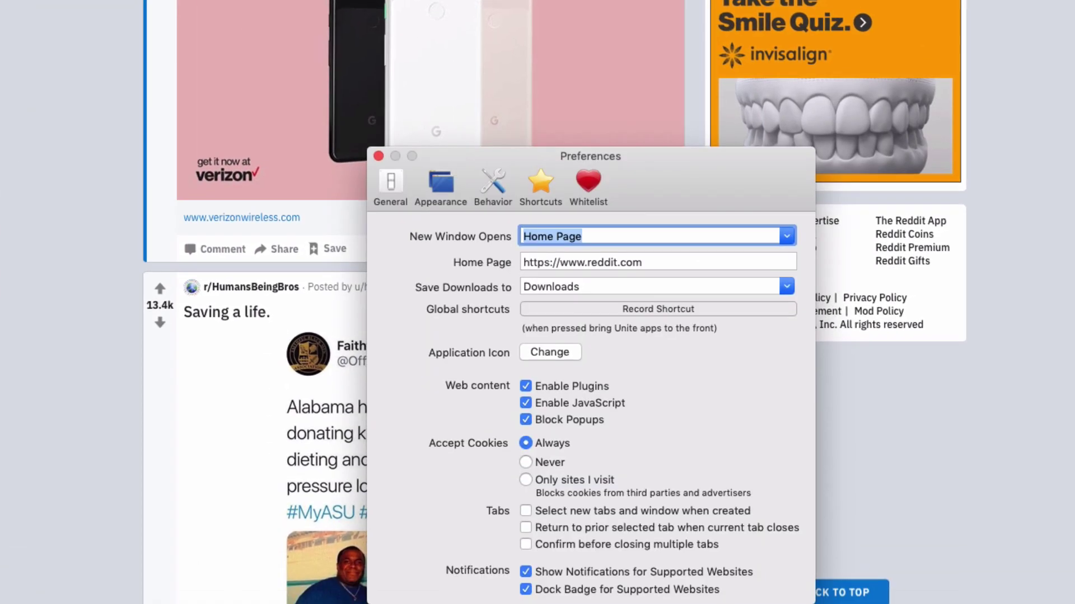
click(413, 170)
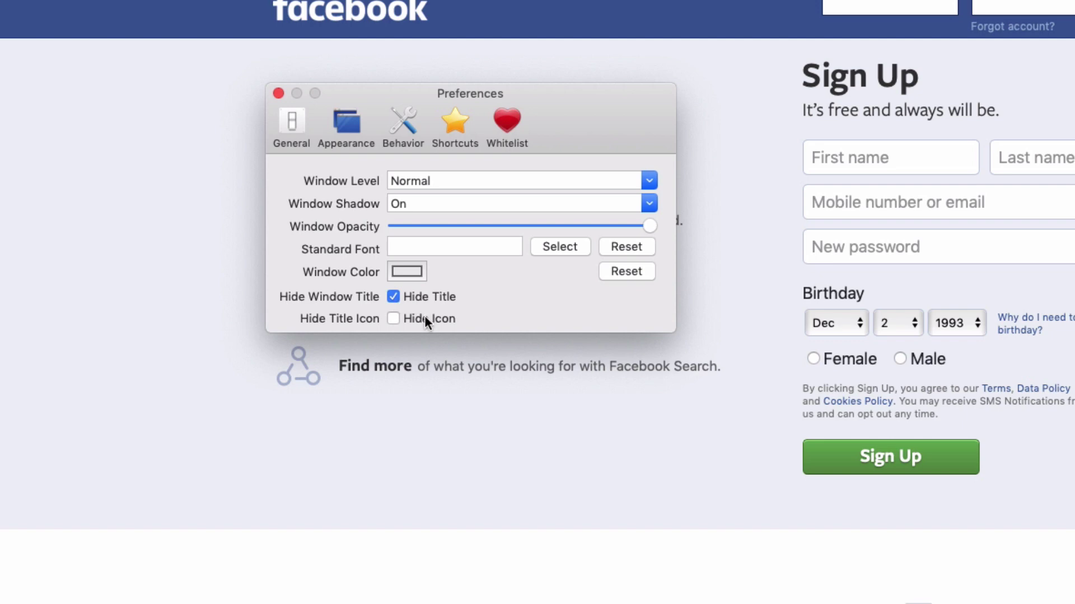
click(423, 317)
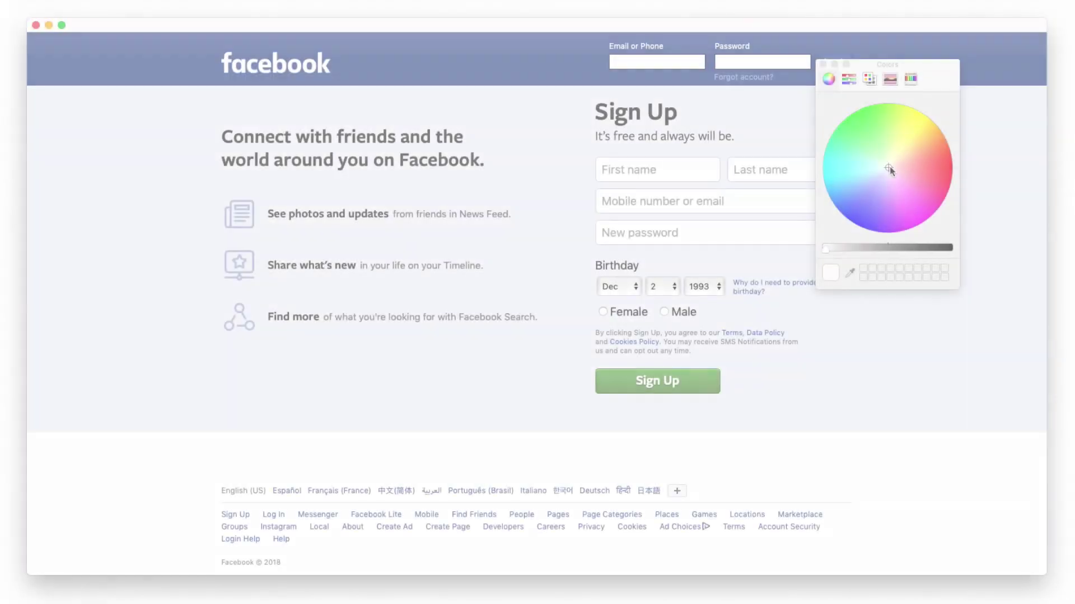
- Choose purple on the Window Color wheel and lower its brightness to a muted shade
mouse_move(888, 166)
mouse_down()
mouse_move(881, 183)
mouse_move(903, 205)
mouse_move(866, 209)
mouse_up()
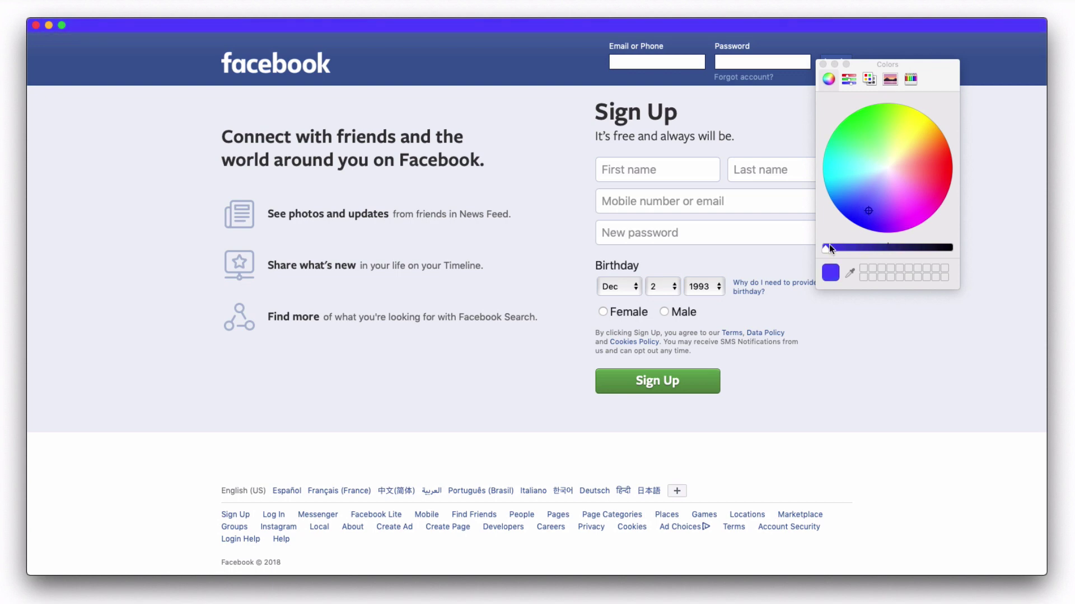
mouse_move(829, 247)
mouse_down()
mouse_move(880, 262)
mouse_move(871, 254)
mouse_up()
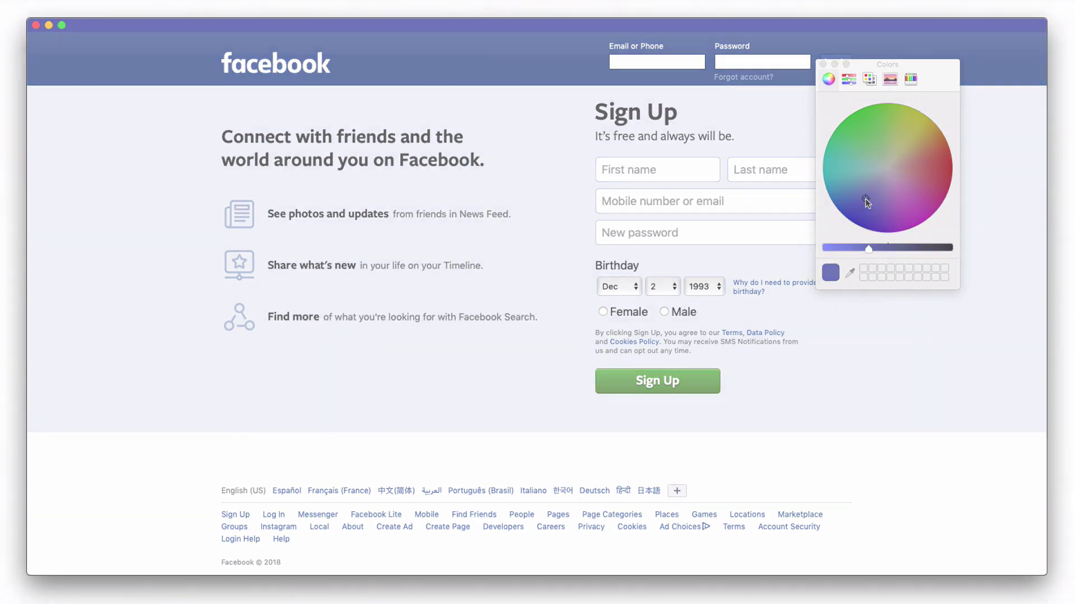